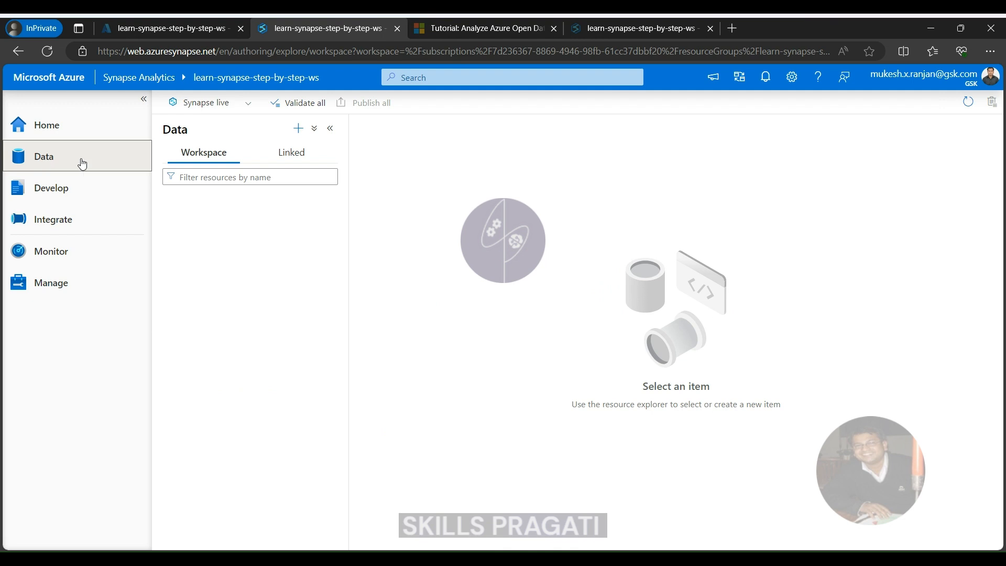
Create a SQL database named demo on the serverless SQL pool
{"action": "left_click", "coordinate": [283, 157]}
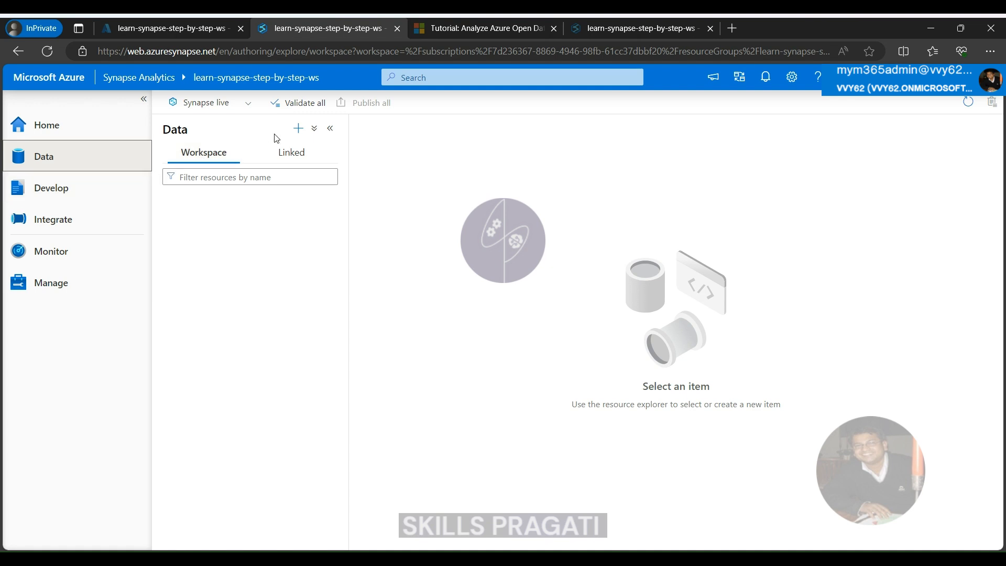
{"action": "left_click", "coordinate": [298, 129]}
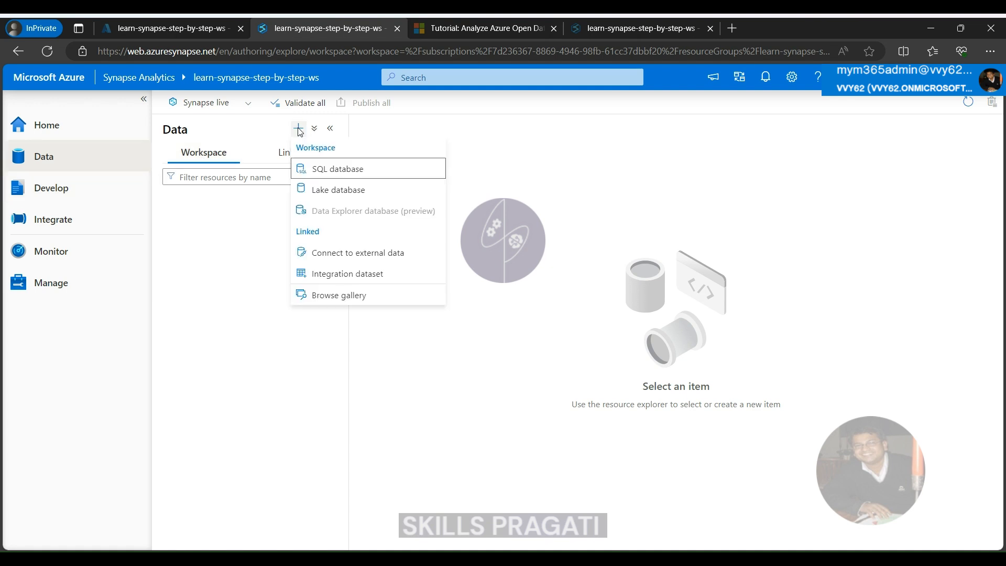
{"action": "left_click", "coordinate": [320, 169]}
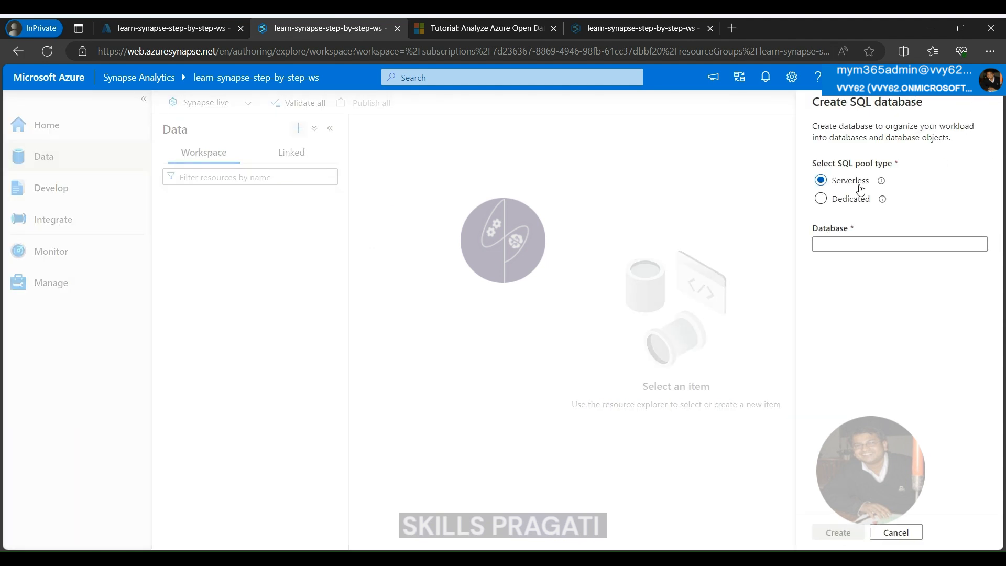
{"action": "left_click", "coordinate": [836, 243]}
{"action": "type", "text": "demo"}
{"action": "key", "text": "Return"}
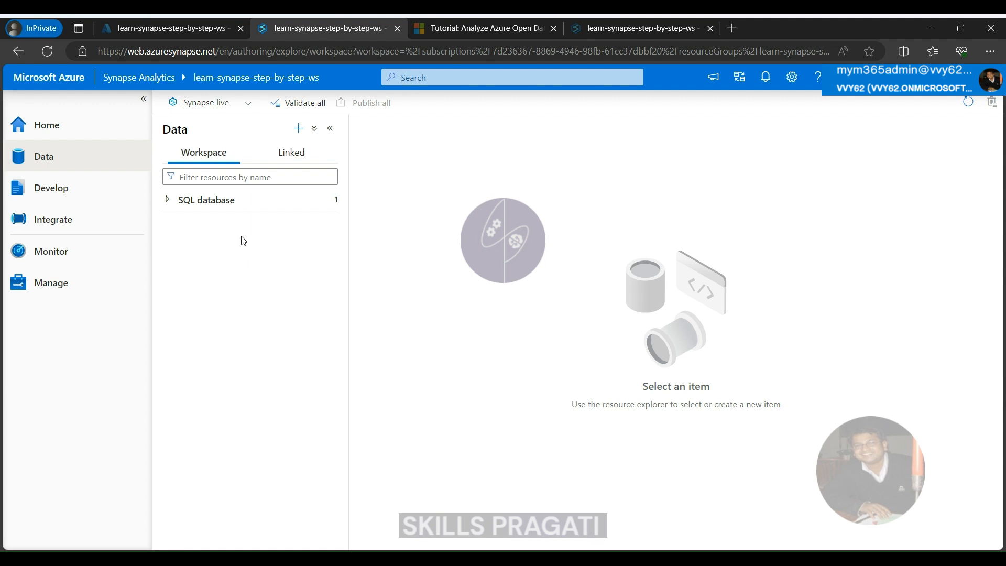
Examine the folders inside the demo SQL database and the resource types that can be added
{"action": "left_click", "coordinate": [167, 202]}
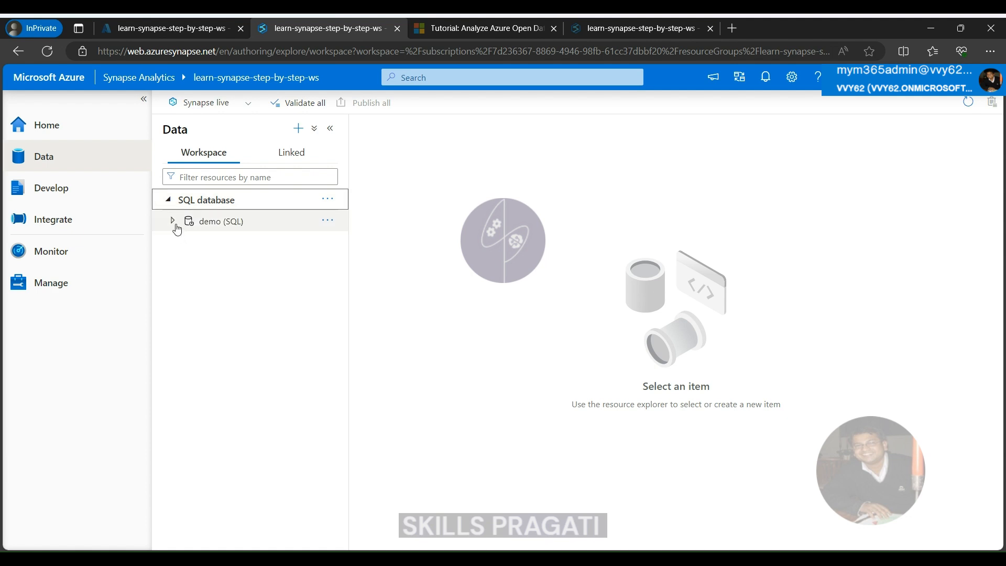
{"action": "left_click", "coordinate": [174, 222]}
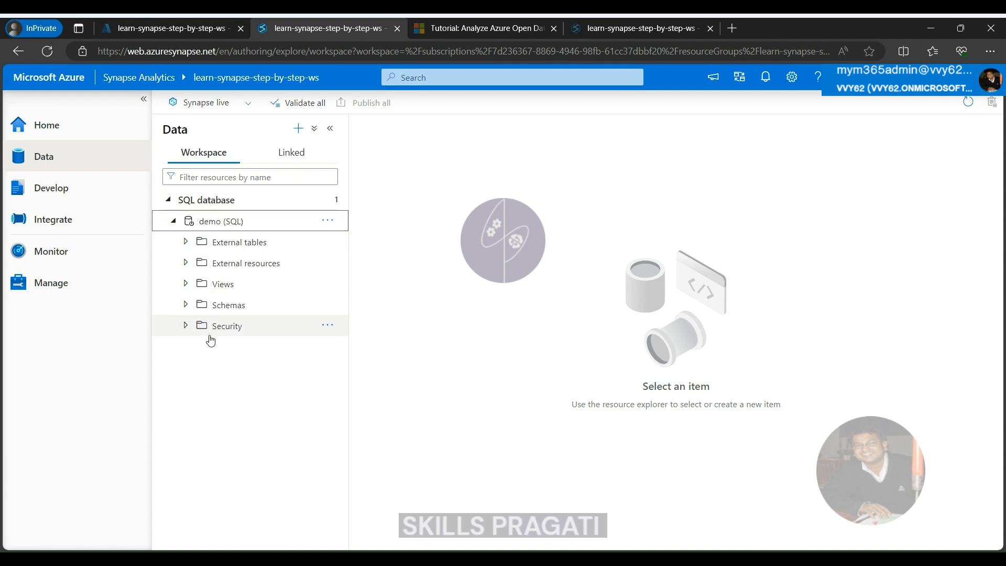
{"action": "left_click", "coordinate": [216, 223]}
{"action": "left_click", "coordinate": [298, 128]}
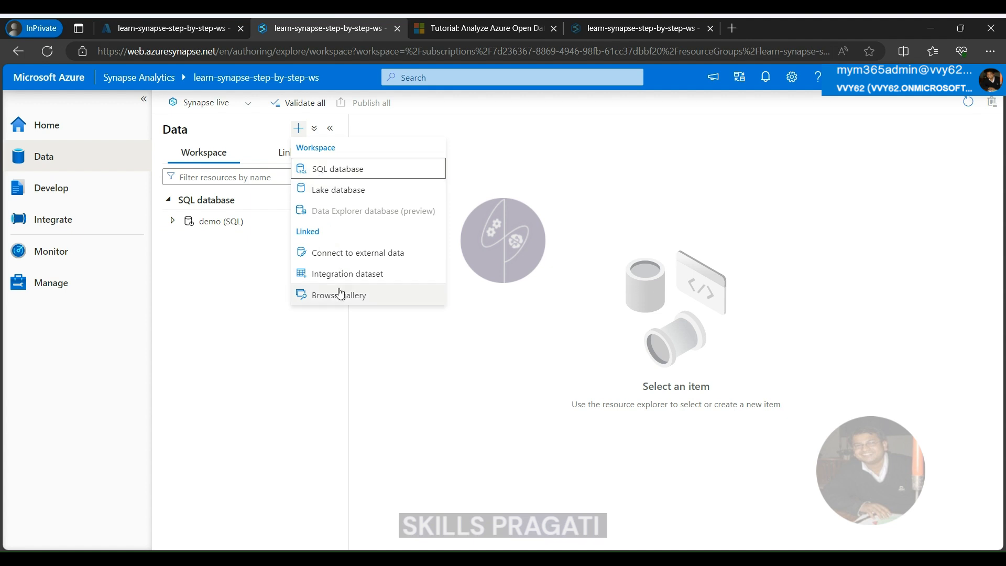
{"action": "left_click", "coordinate": [239, 341]}
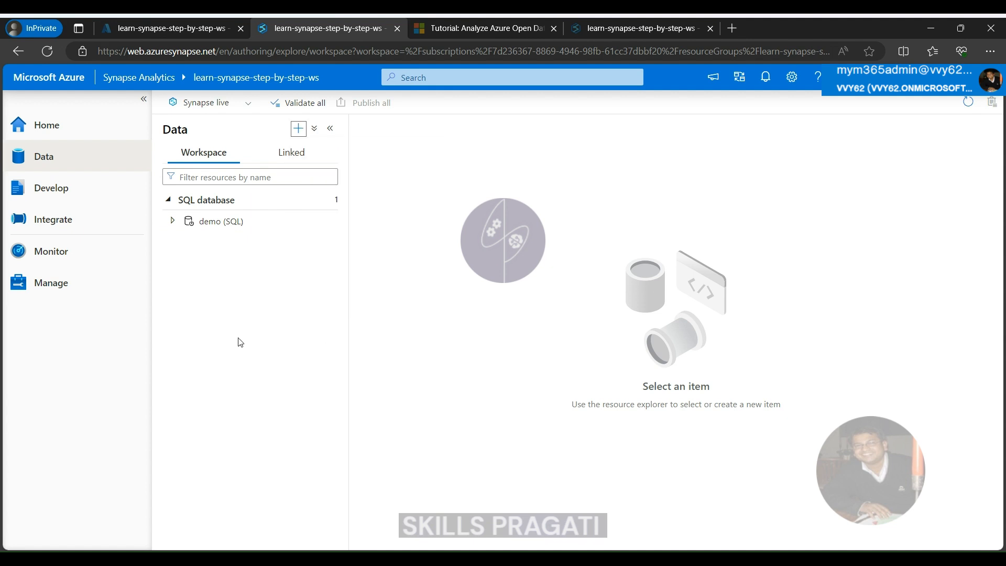
Browse the linked Azure Data Lake Storage Gen2 and open the primary container learnsynapsestepbystep-ws-container
{"action": "left_click", "coordinate": [292, 154]}
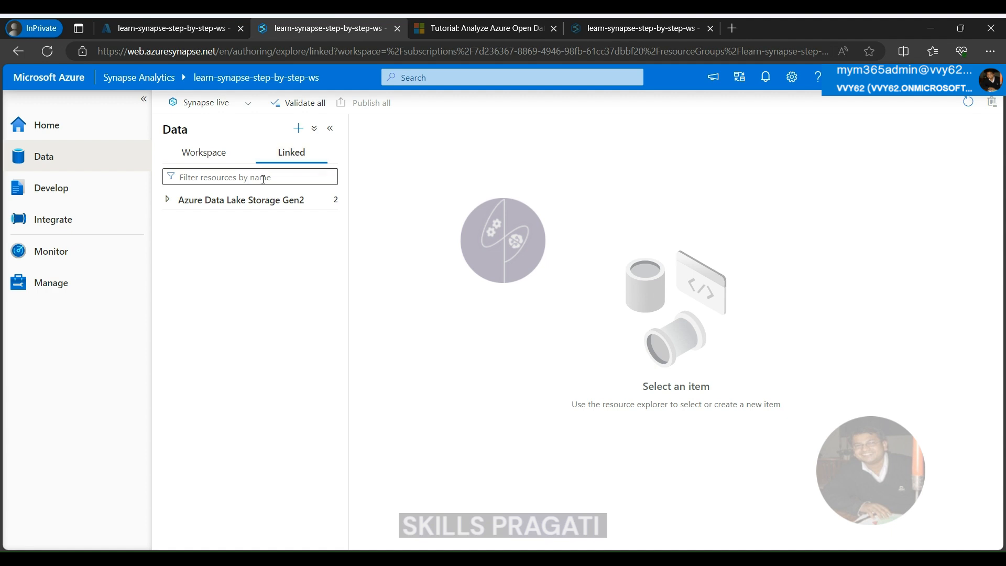
{"action": "left_click", "coordinate": [204, 153]}
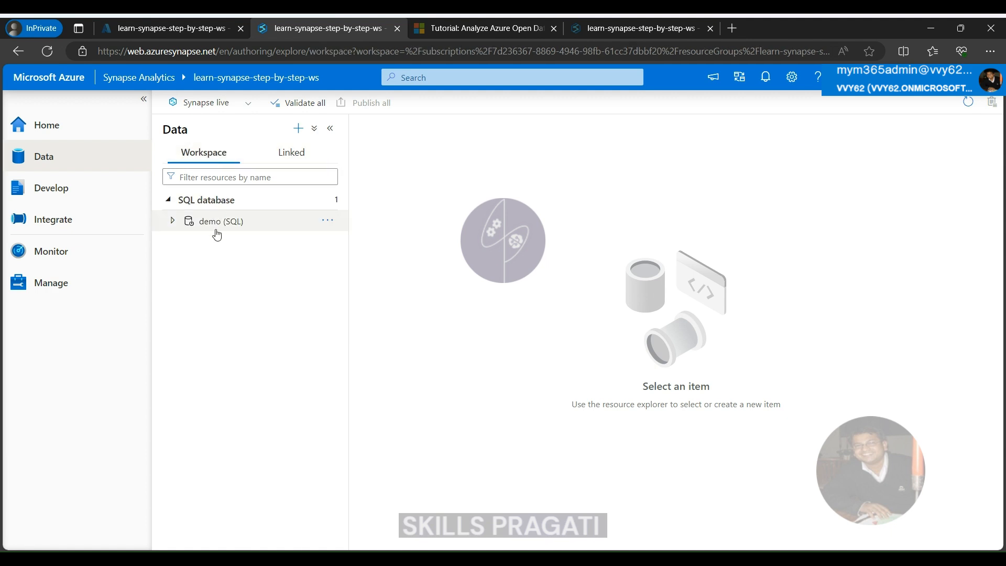
{"action": "left_click", "coordinate": [296, 159]}
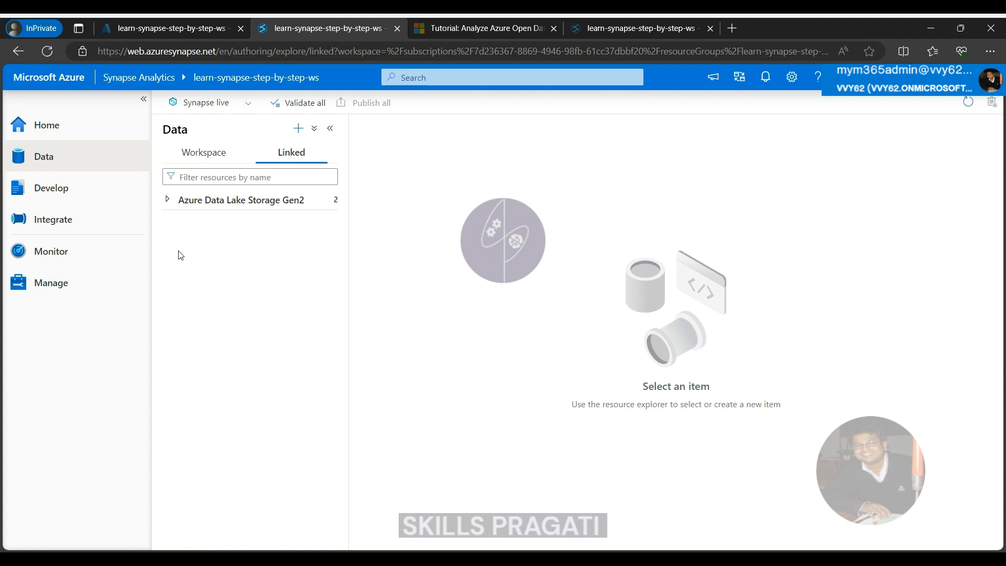
{"action": "left_click", "coordinate": [168, 200]}
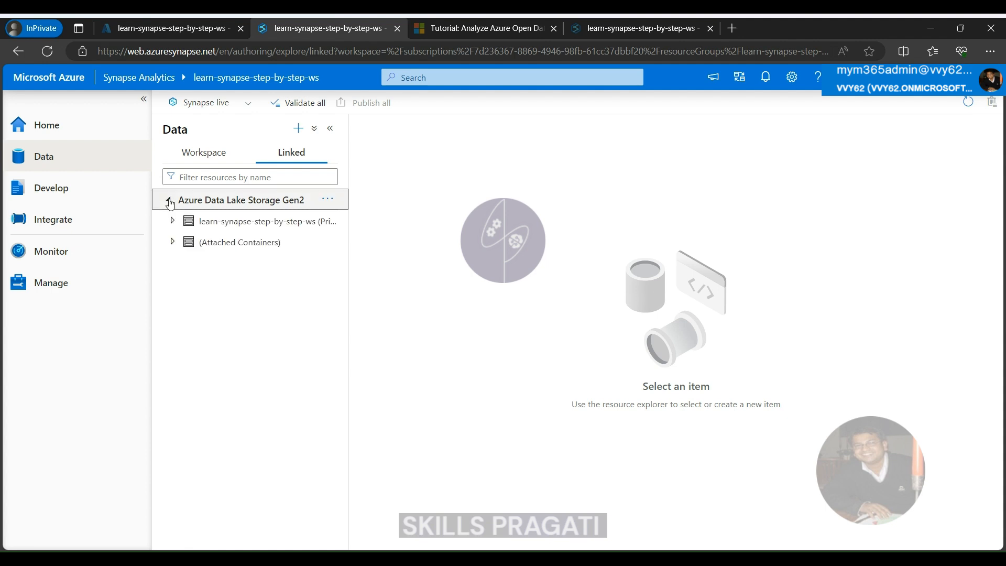
{"action": "left_click", "coordinate": [174, 221]}
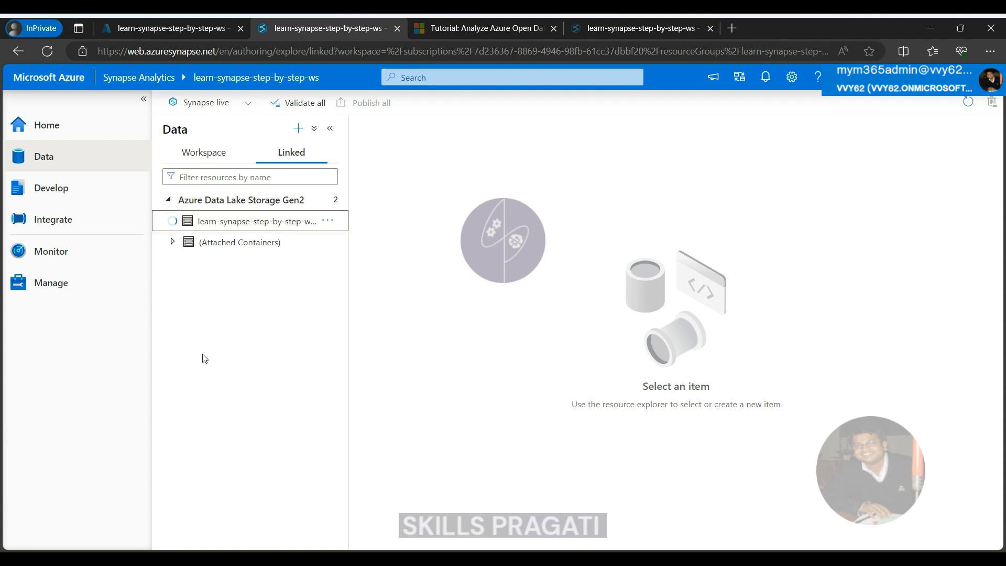
{"action": "left_click", "coordinate": [192, 241]}
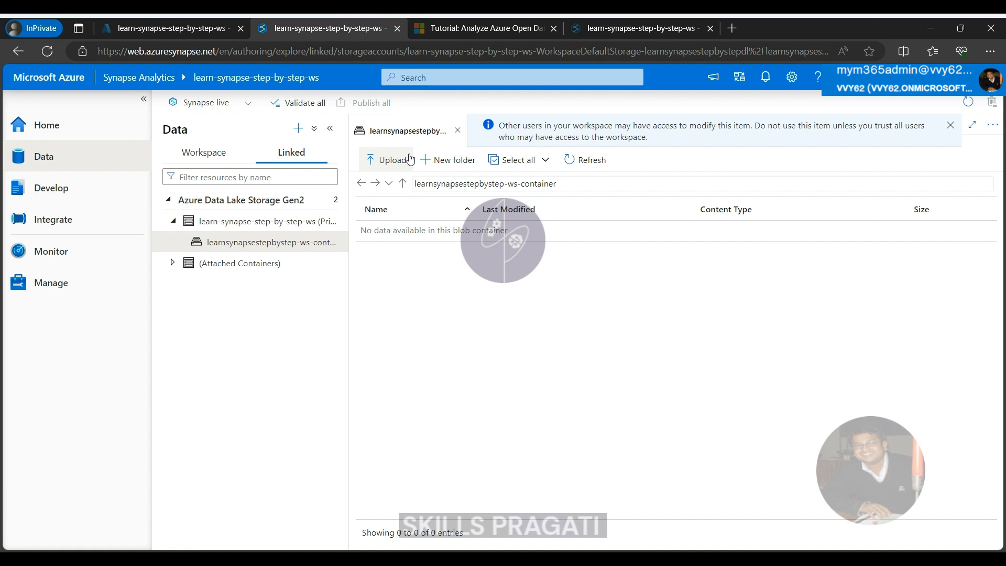
Look at the source types offered for connecting to external data, without creating a connection
{"action": "left_click", "coordinate": [299, 130]}
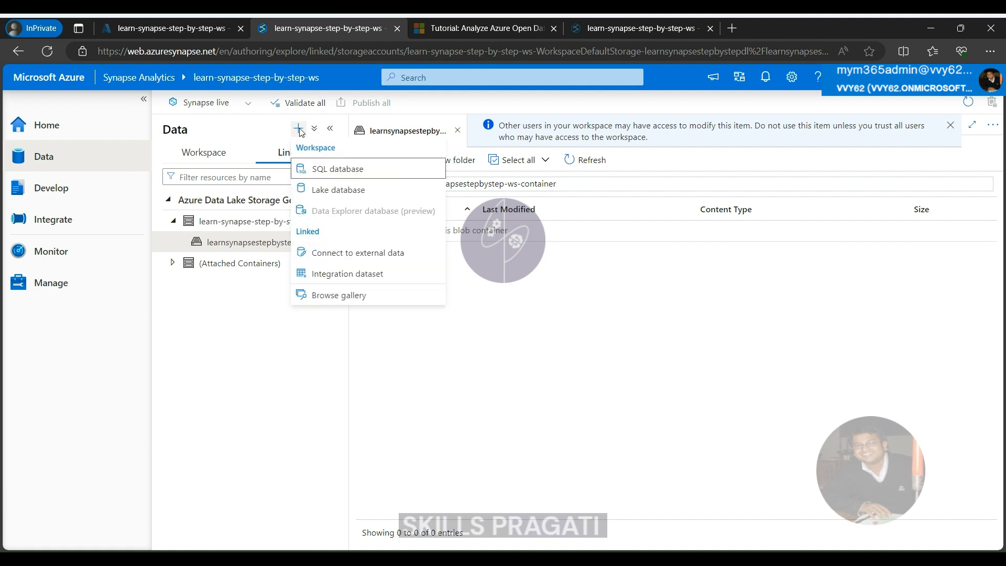
{"action": "left_click", "coordinate": [360, 254]}
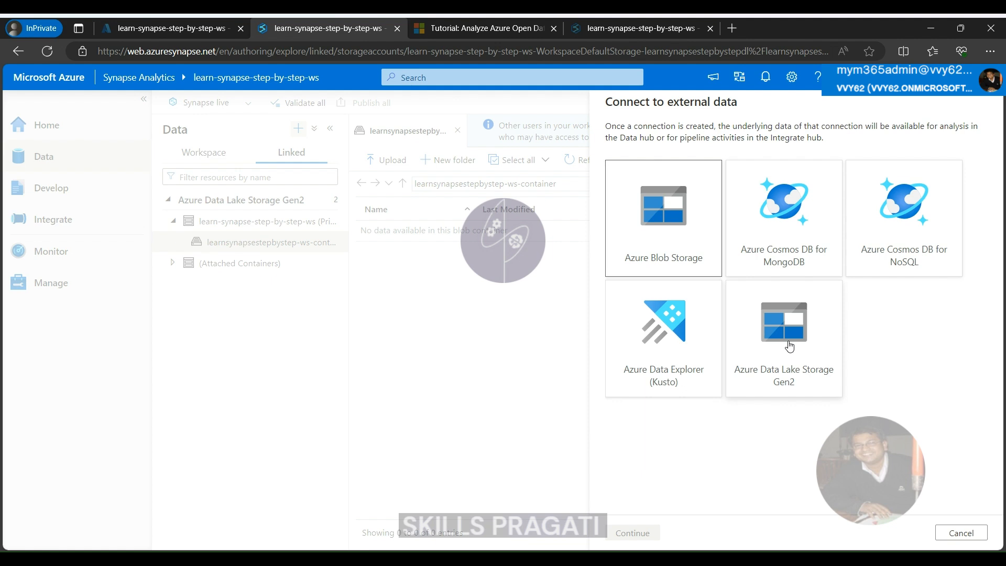
{"action": "left_click", "coordinate": [960, 533]}
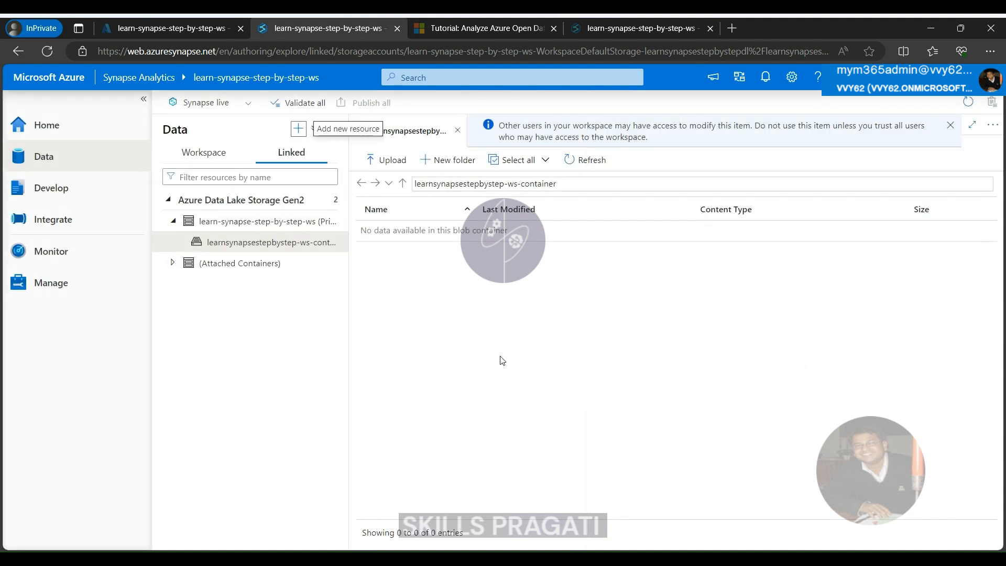
Look at the actions available for the linked primary storage account learn-synapse-step-by-step-ws
{"action": "left_click", "coordinate": [258, 244]}
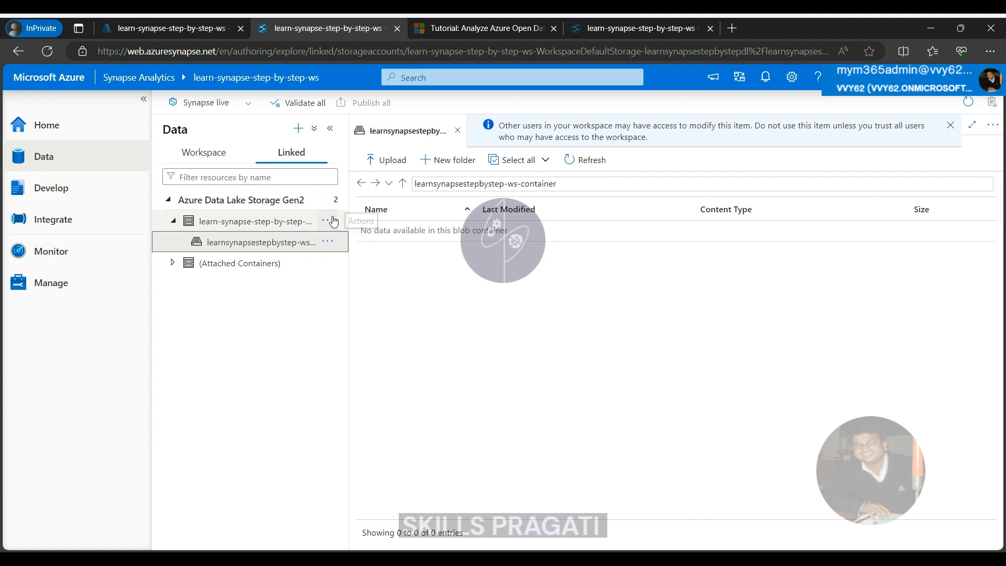
{"action": "left_click", "coordinate": [332, 220]}
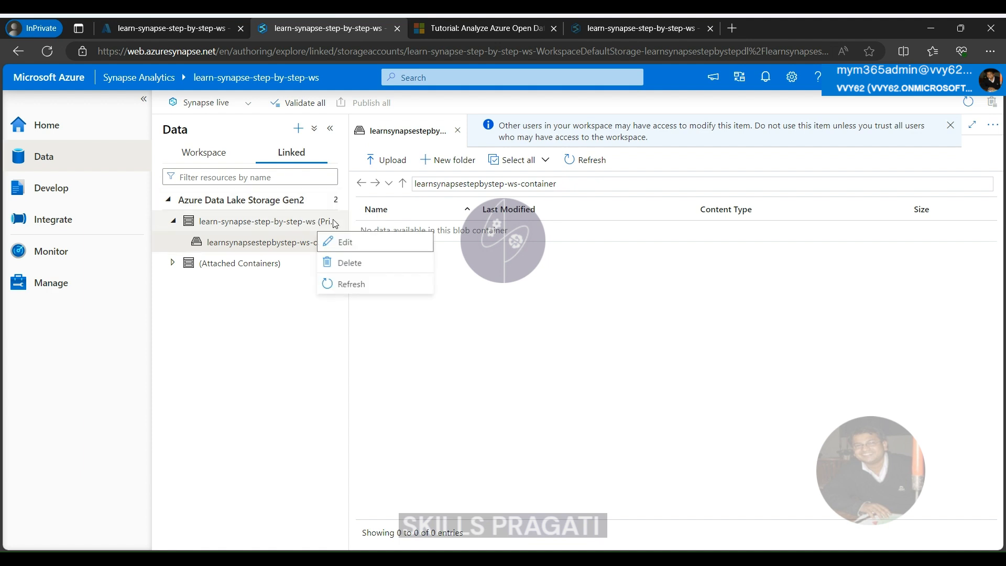
{"action": "left_click", "coordinate": [264, 331]}
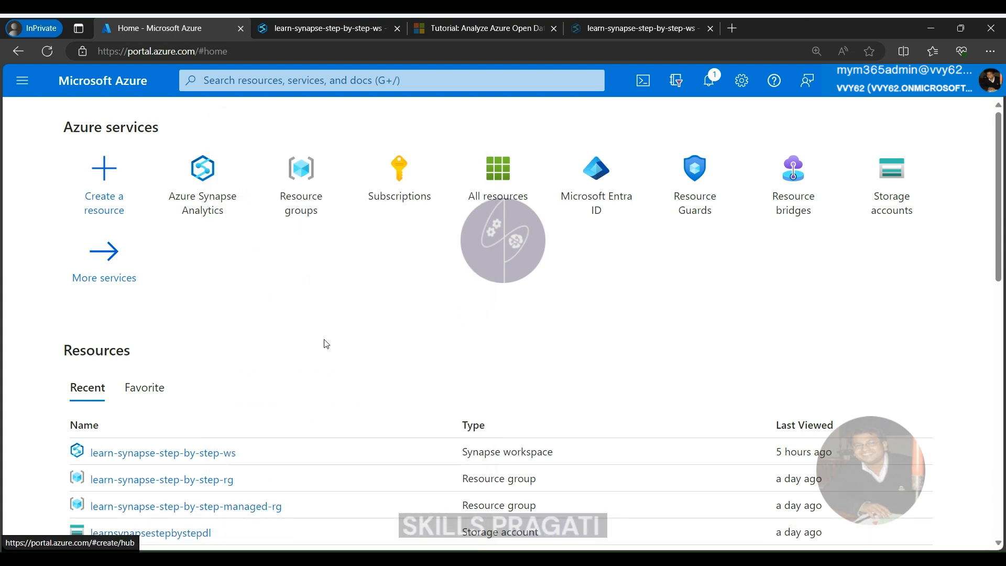
{"action": "left_click", "coordinate": [23, 81]}
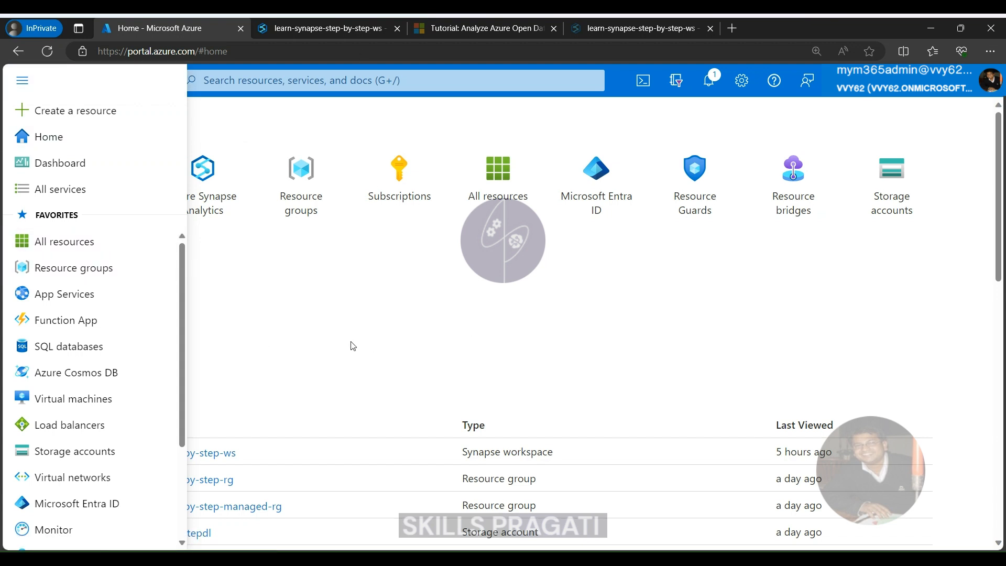
{"action": "mouse_move", "coordinate": [59, 242]}
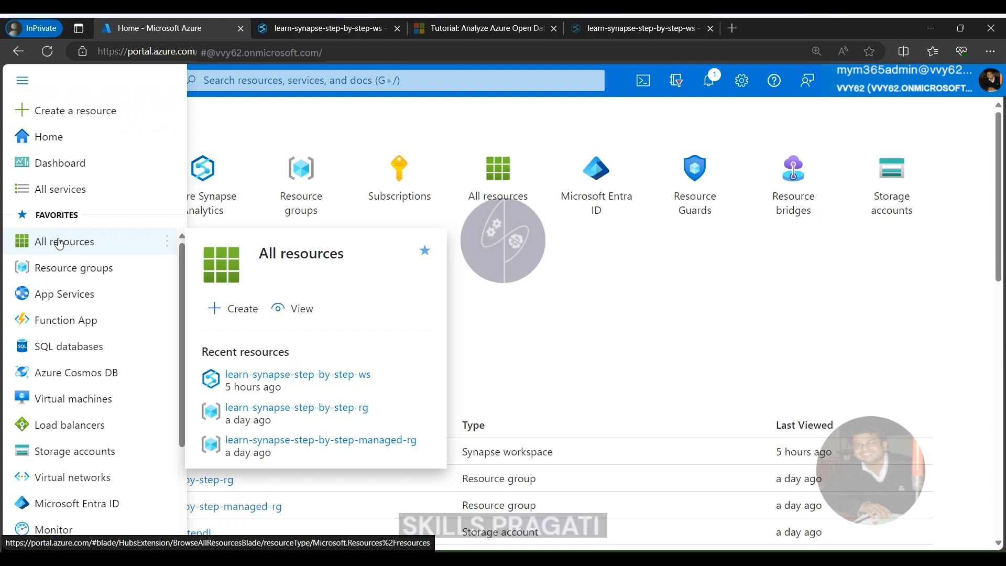
{"action": "left_click", "coordinate": [452, 333]}
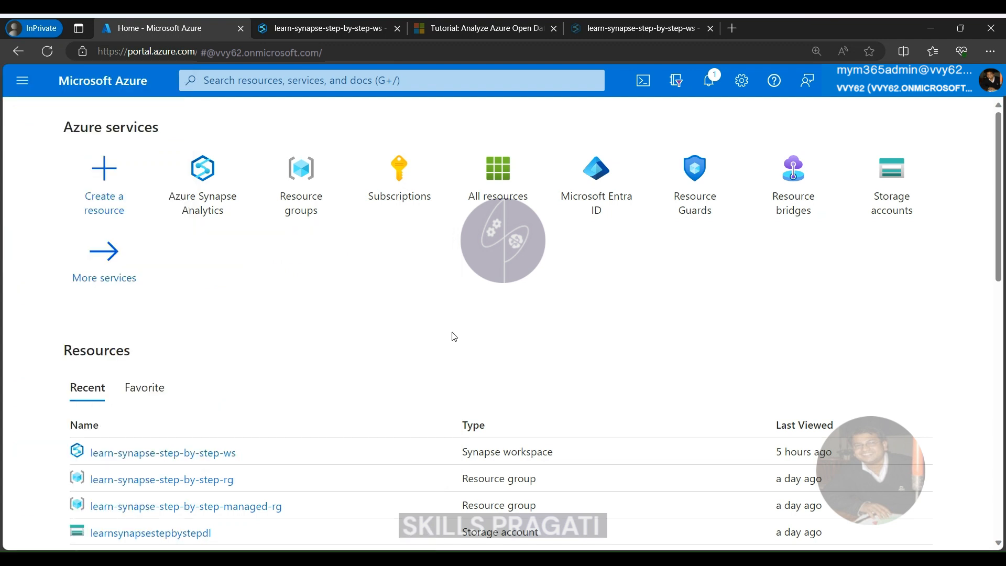
Create a container named demo in the learnsynapsestepbystepdl storage account
{"action": "left_click", "coordinate": [132, 535]}
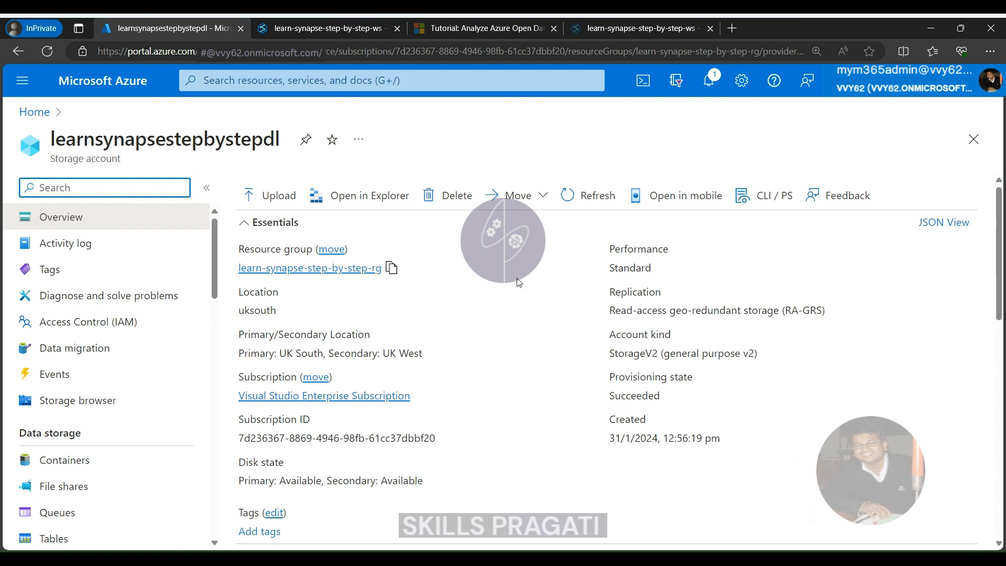
{"action": "left_click", "coordinate": [79, 462]}
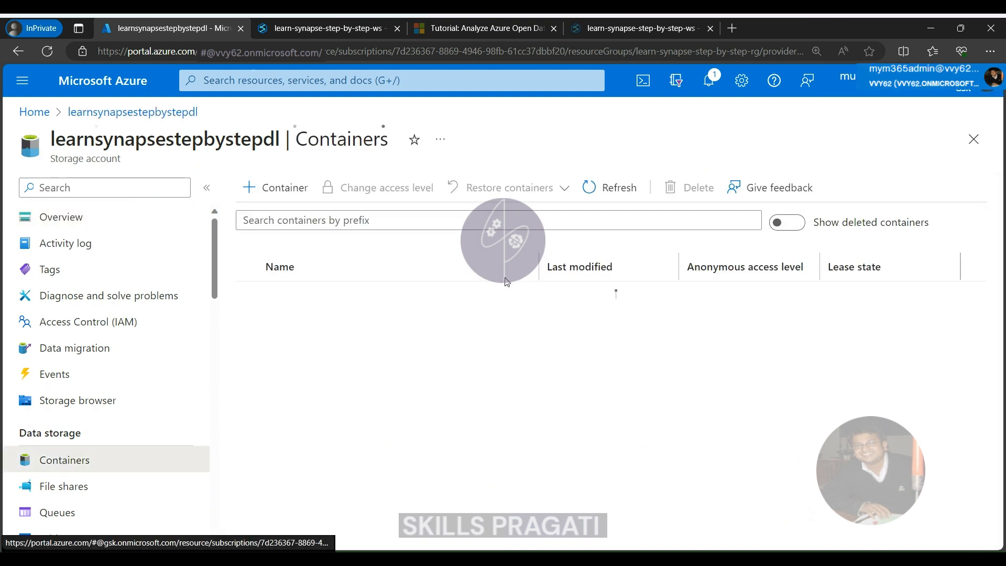
{"action": "left_click", "coordinate": [275, 188]}
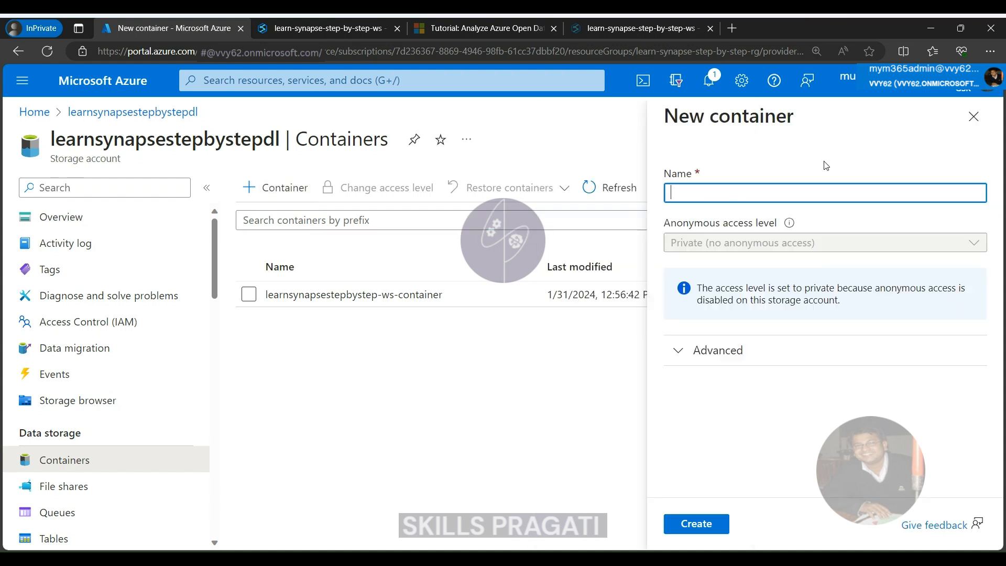
{"action": "type", "text": "demo"}
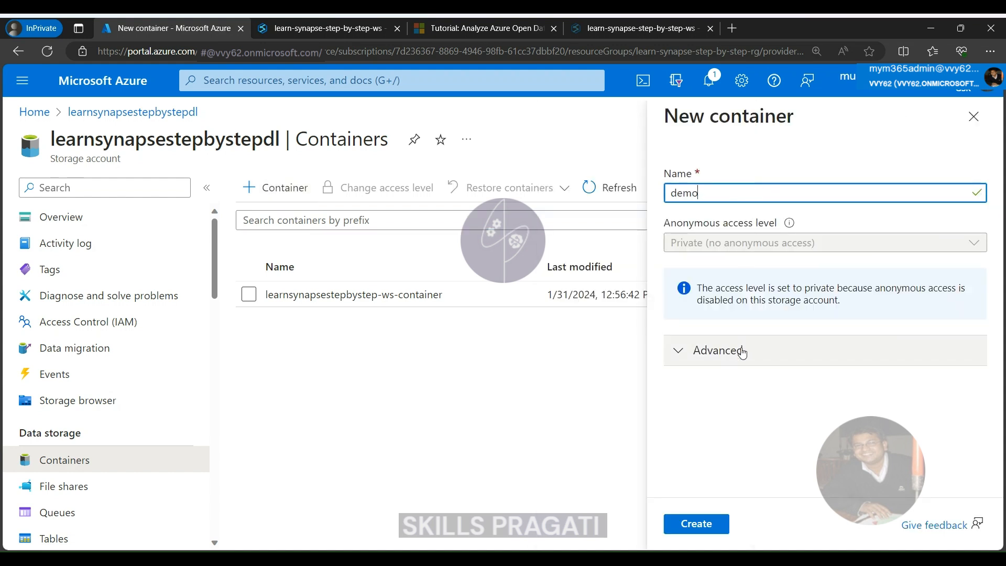
{"action": "left_click", "coordinate": [710, 525]}
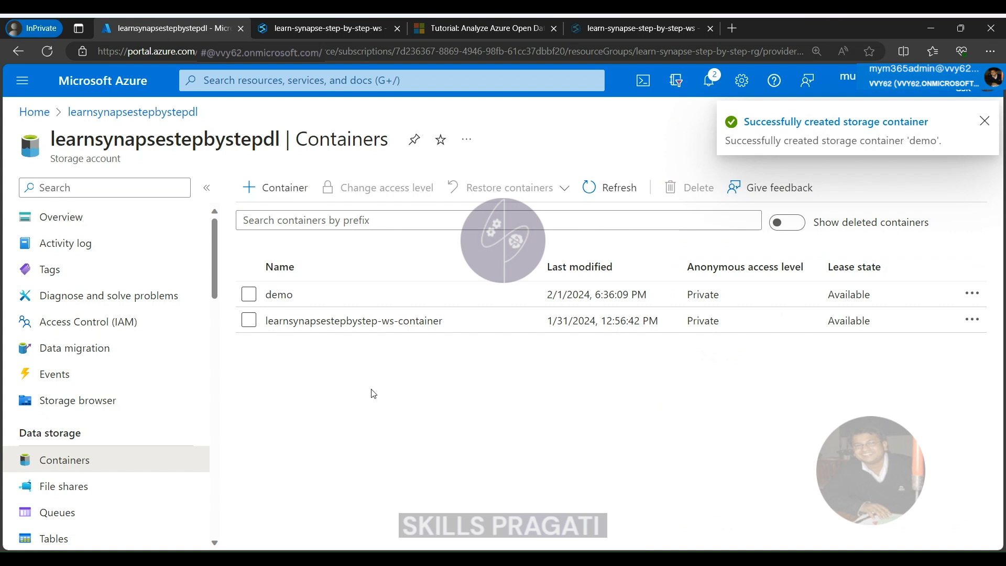
Return to Synapse Studio, reload the linked primary storage account's containers and open the demo container
{"action": "left_click", "coordinate": [310, 24]}
{"action": "left_click", "coordinate": [582, 167]}
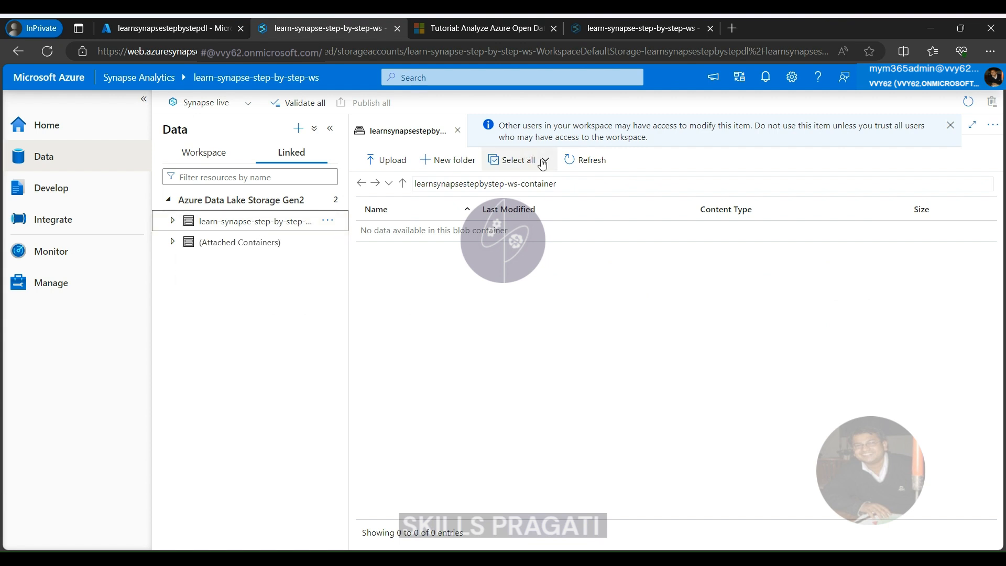
{"action": "left_click", "coordinate": [256, 224]}
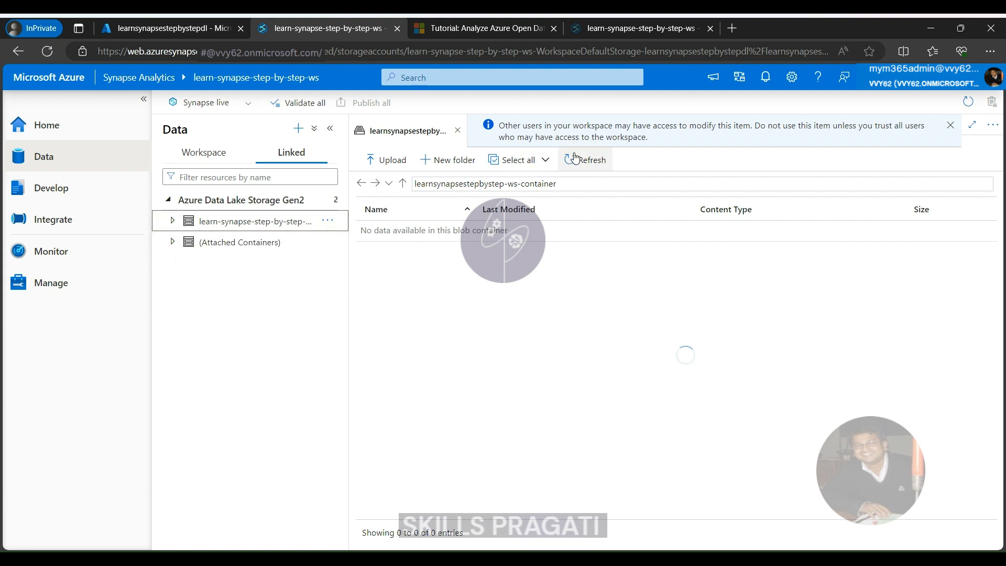
{"action": "left_click", "coordinate": [237, 220]}
{"action": "left_click", "coordinate": [218, 263]}
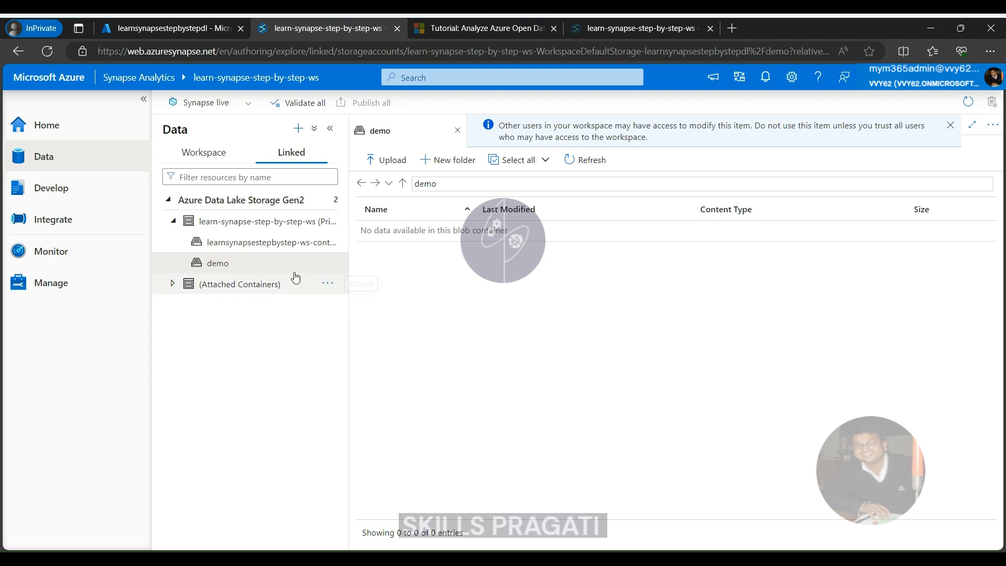
{"action": "left_click", "coordinate": [224, 265]}
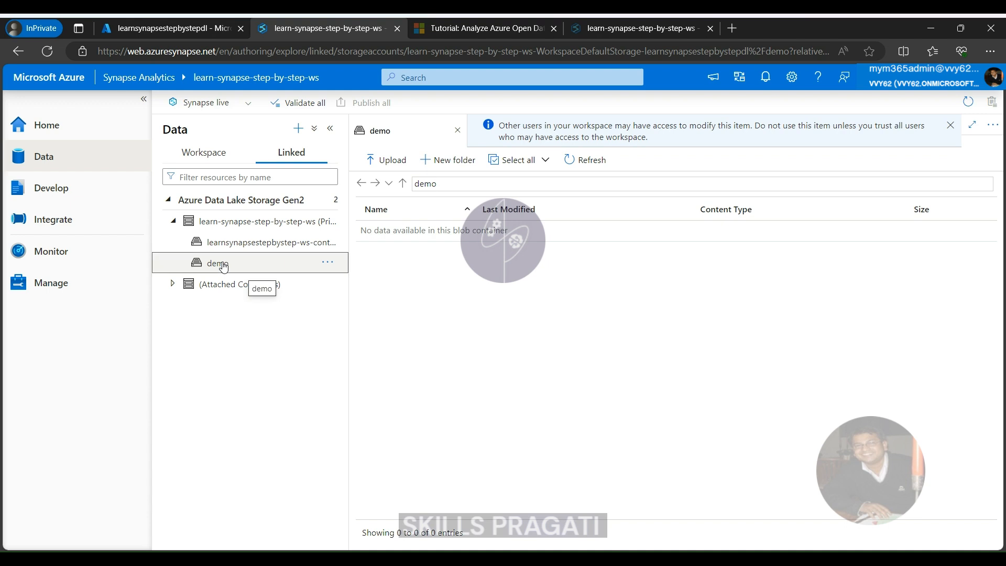
Upload the file taxi_zone.csv to the root folder of the demo container
{"action": "left_click", "coordinate": [395, 162]}
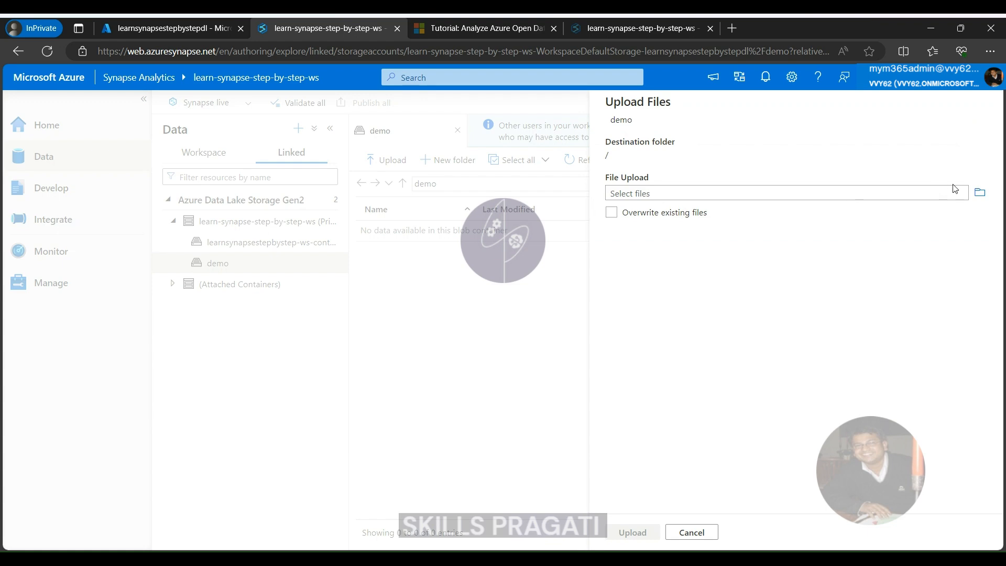
{"action": "left_click", "coordinate": [978, 199]}
{"action": "double_click", "coordinate": [178, 124]}
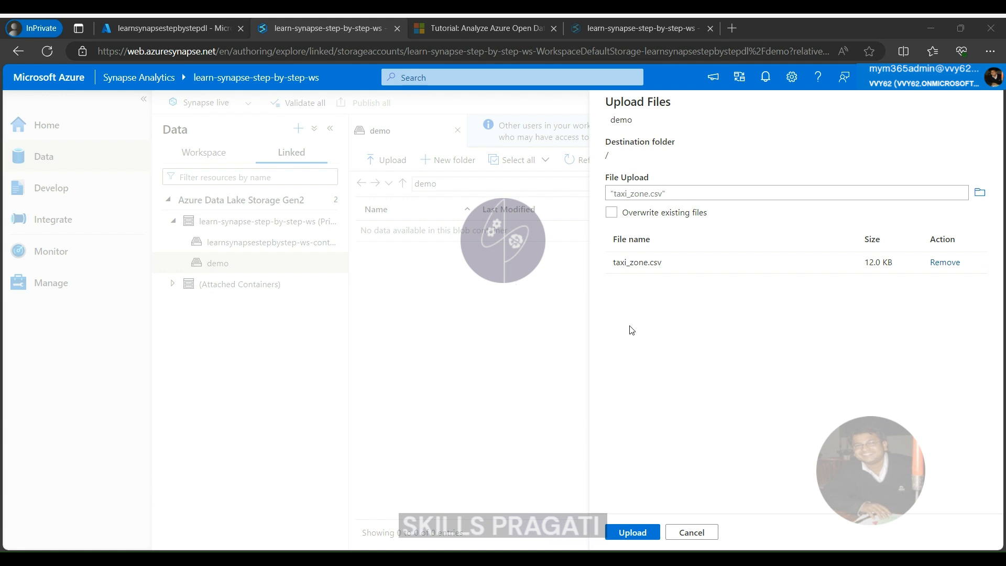
{"action": "left_click", "coordinate": [630, 538]}
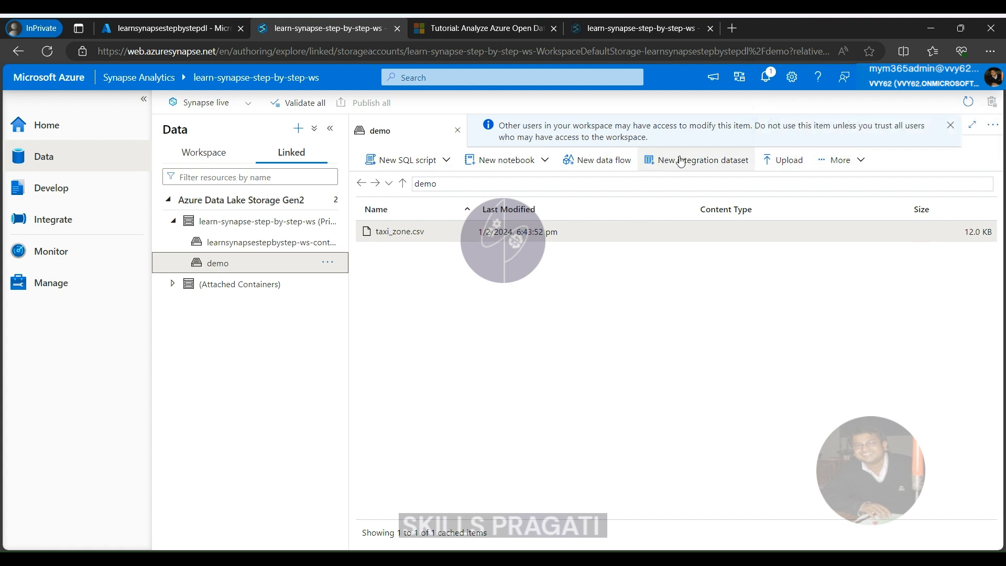
Examine the access permissions and the properties of taxi_zone.csv in the demo container
{"action": "left_click", "coordinate": [867, 162]}
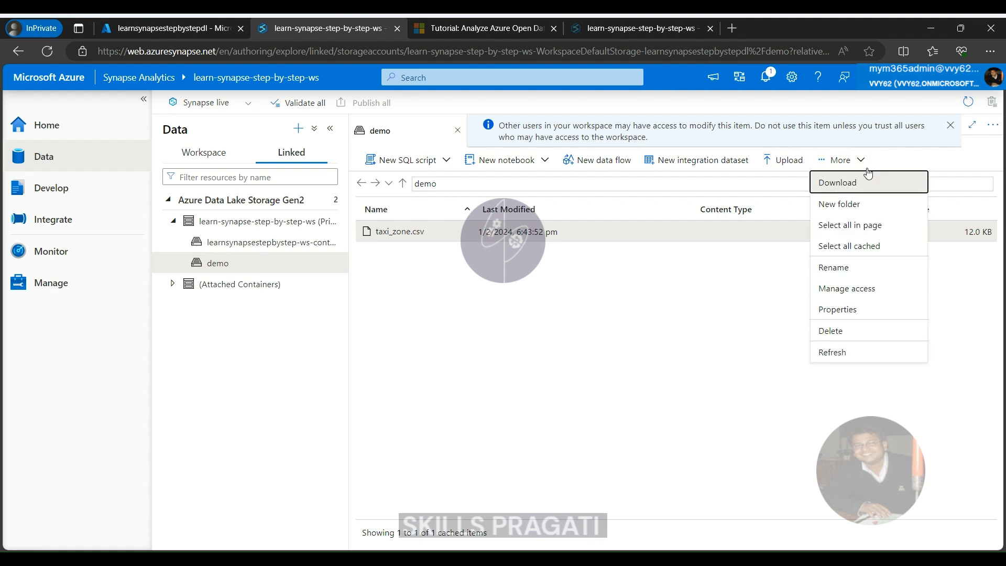
{"action": "left_click", "coordinate": [855, 295]}
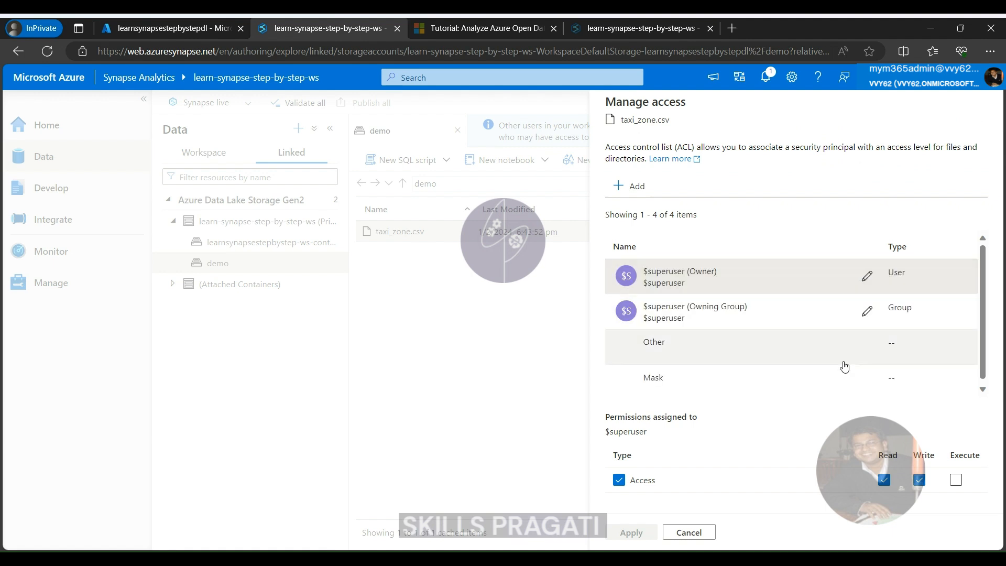
{"action": "left_click", "coordinate": [687, 531]}
{"action": "left_click", "coordinate": [859, 160]}
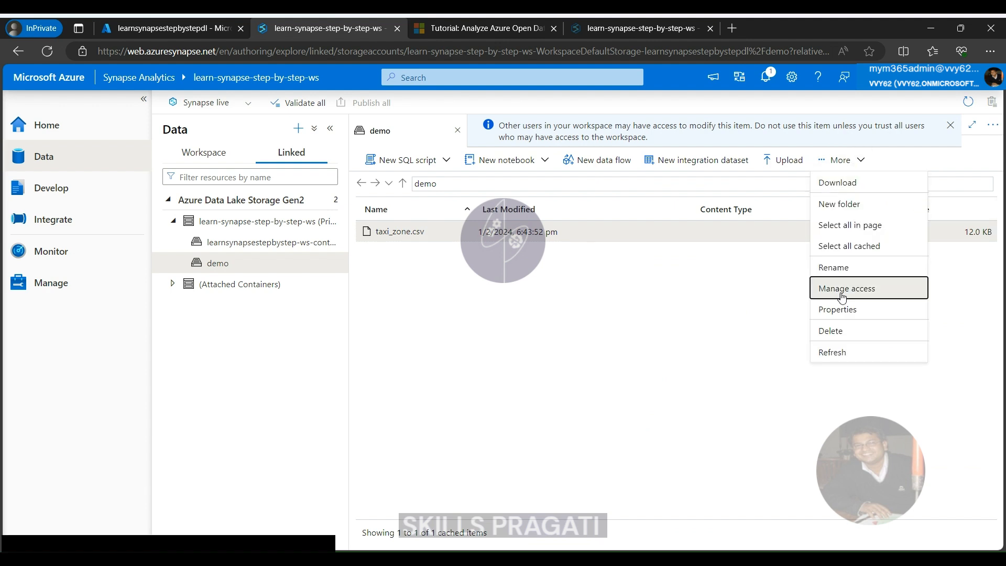
{"action": "left_click", "coordinate": [844, 314]}
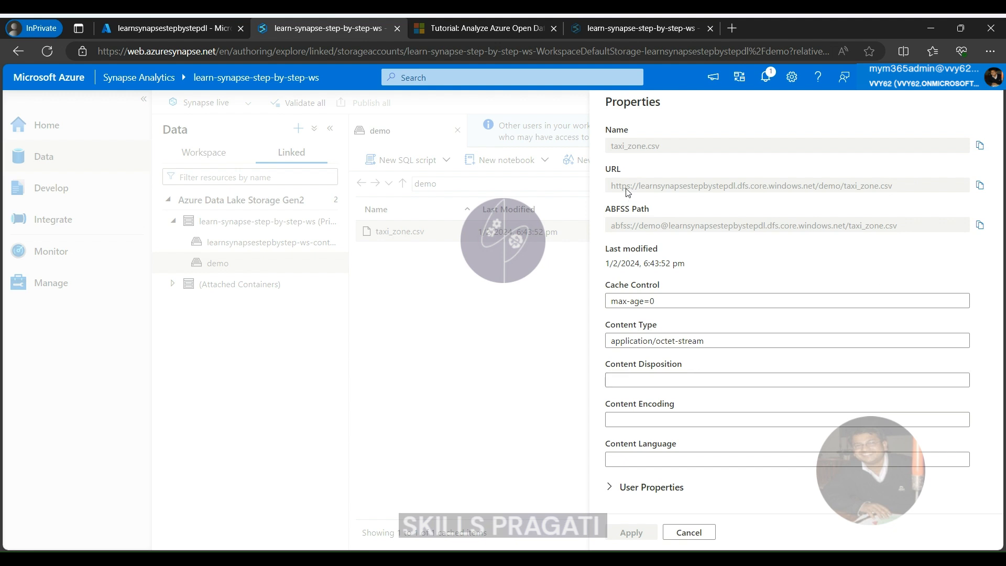
{"action": "left_click", "coordinate": [714, 538]}
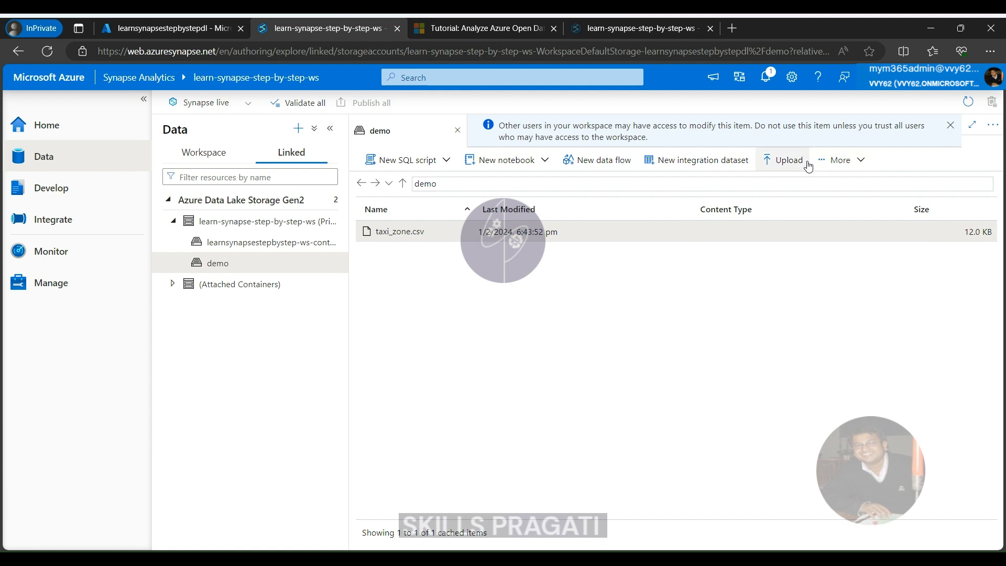
{"action": "left_click", "coordinate": [823, 166]}
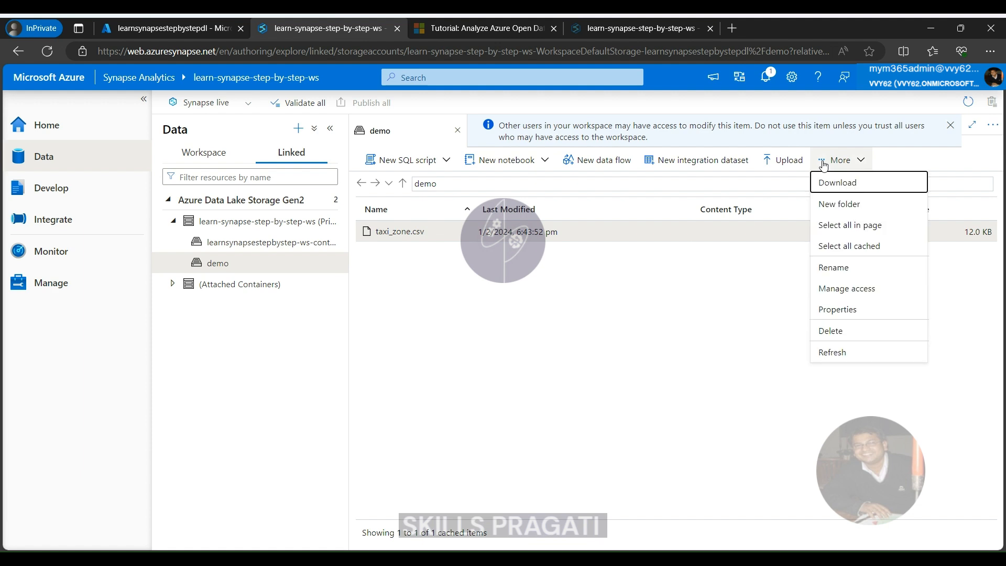
{"action": "left_click", "coordinate": [844, 205]}
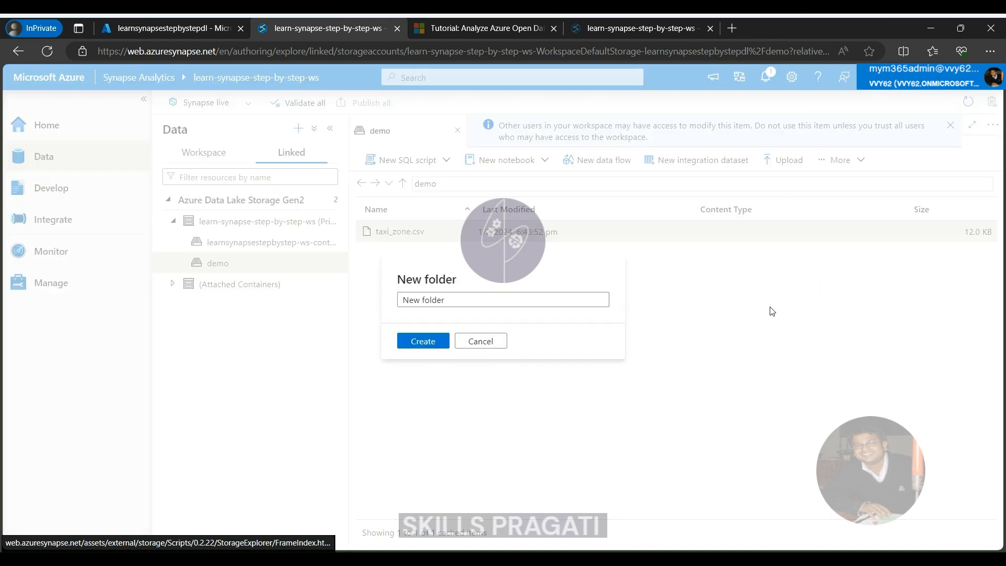
{"action": "left_click", "coordinate": [500, 350]}
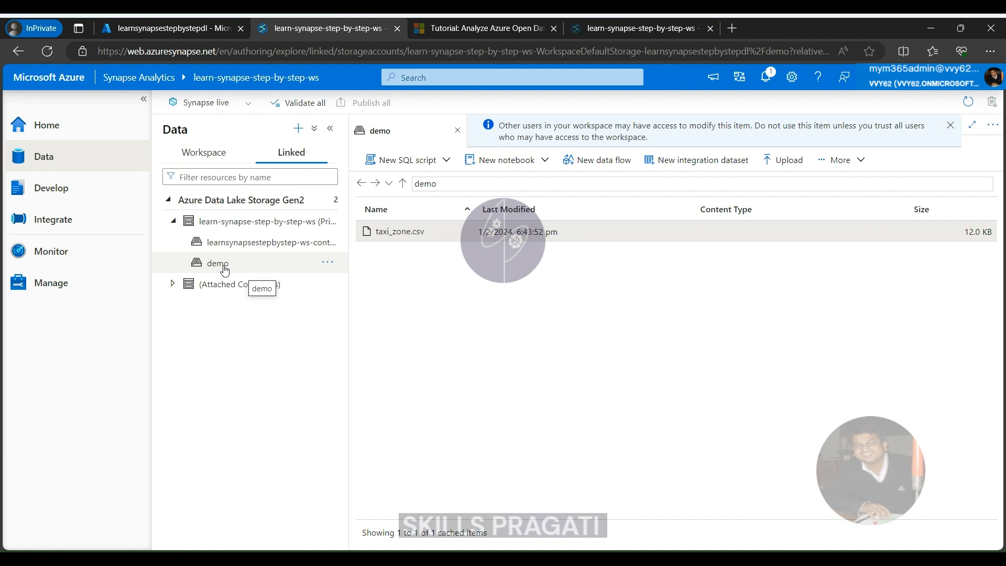
Add the Bing COVID-19 Data sample dataset from the gallery to the linked data
{"action": "left_click", "coordinate": [297, 129]}
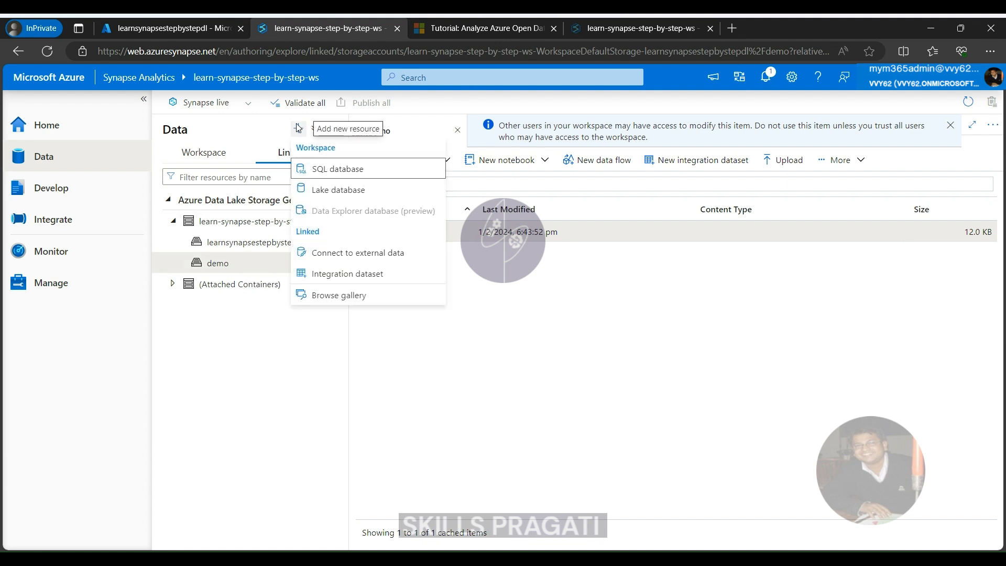
{"action": "left_click", "coordinate": [327, 294]}
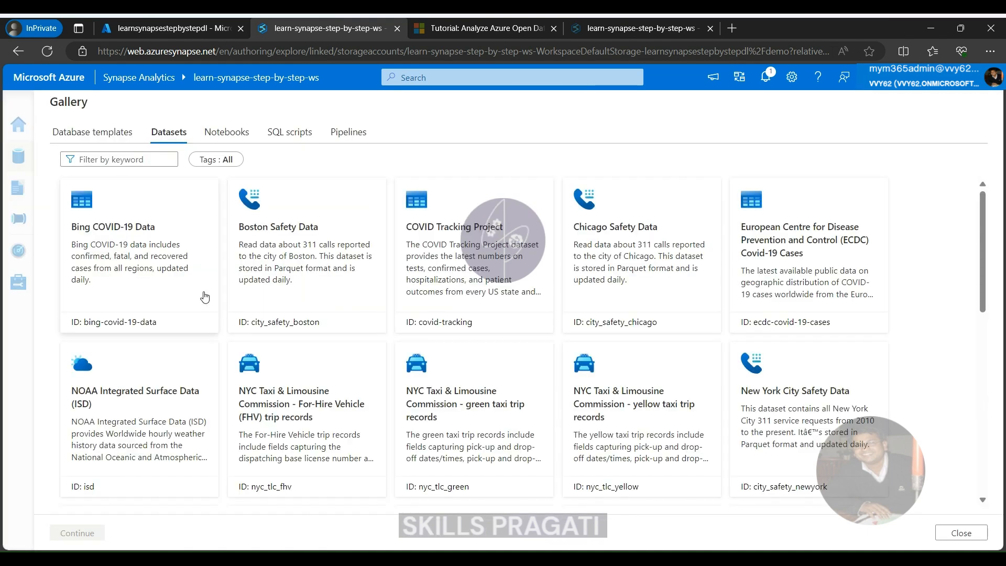
{"action": "left_click", "coordinate": [116, 252]}
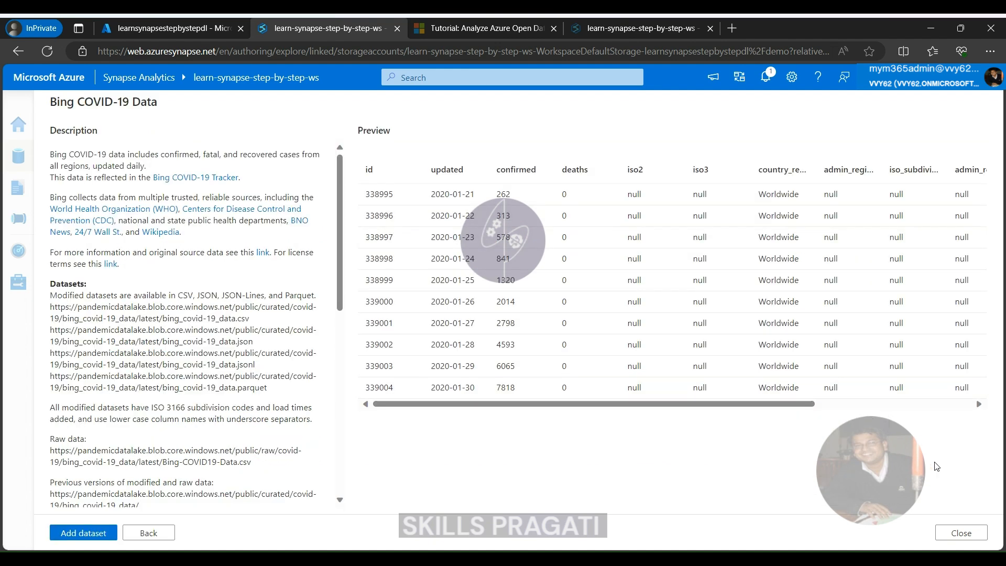
{"action": "left_click", "coordinate": [79, 533]}
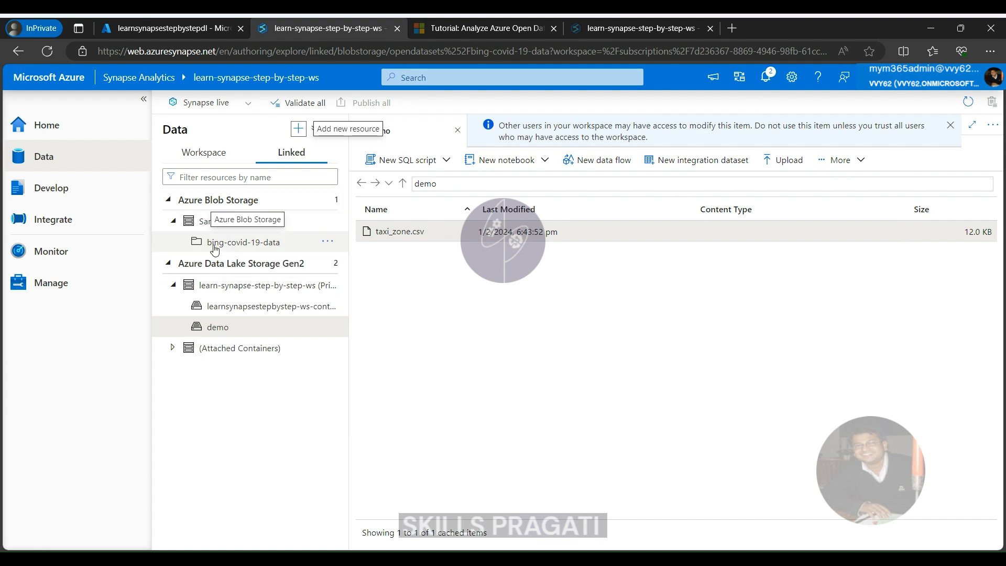
Look at the SQL script and notebook actions available for the bing-covid-19-data sample dataset
{"action": "left_click", "coordinate": [212, 244]}
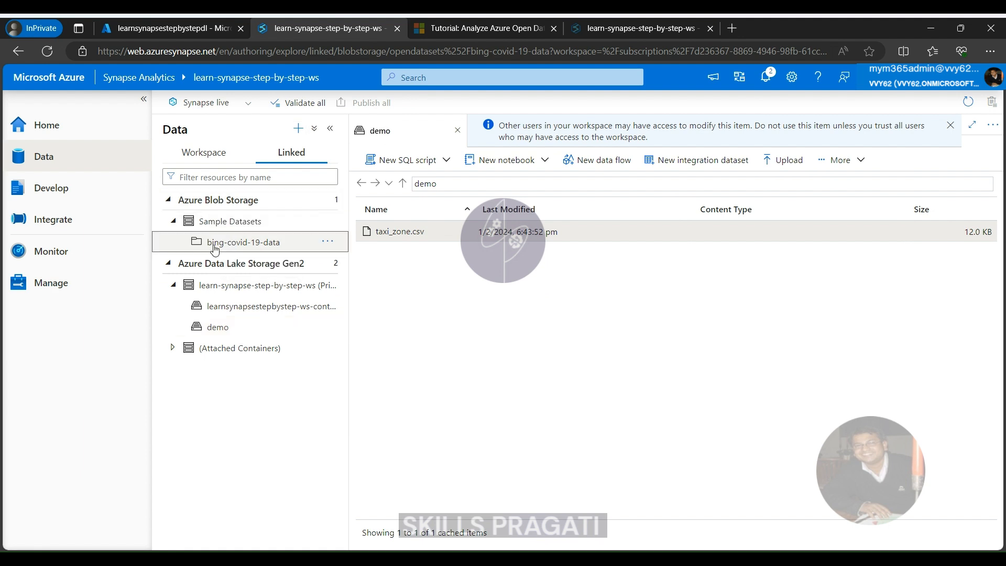
{"action": "left_click", "coordinate": [327, 241]}
{"action": "mouse_move", "coordinate": [413, 265]}
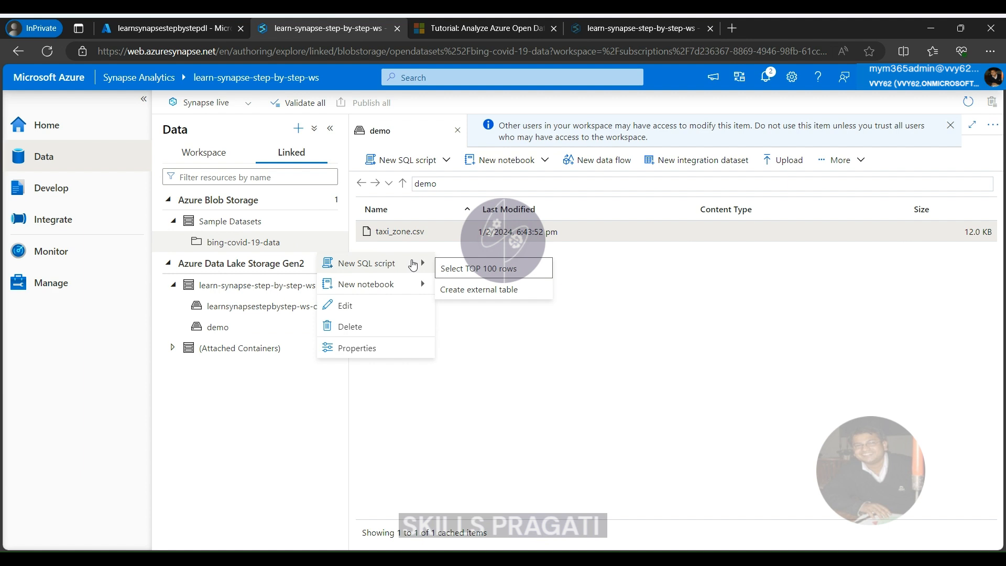
{"action": "mouse_move", "coordinate": [408, 291]}
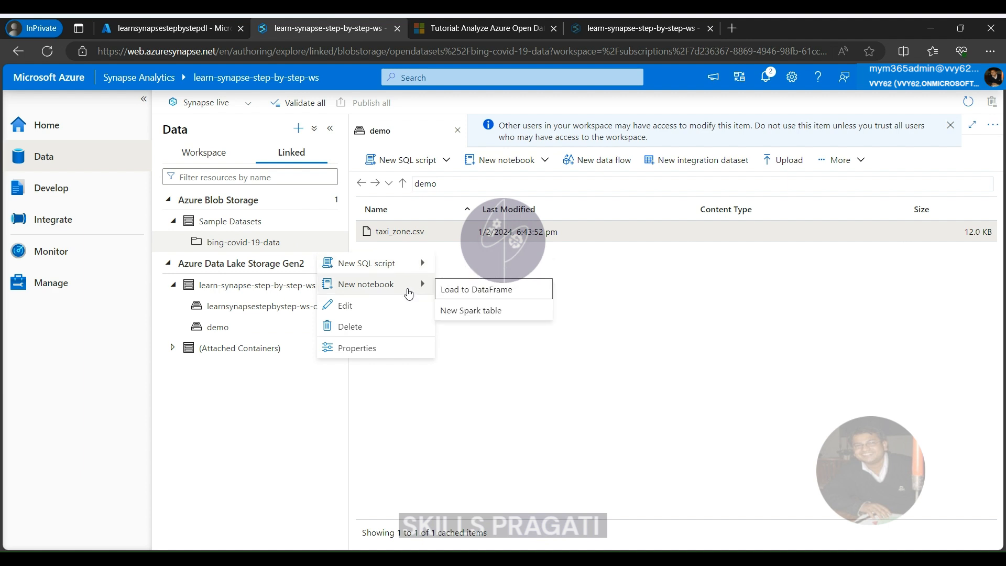